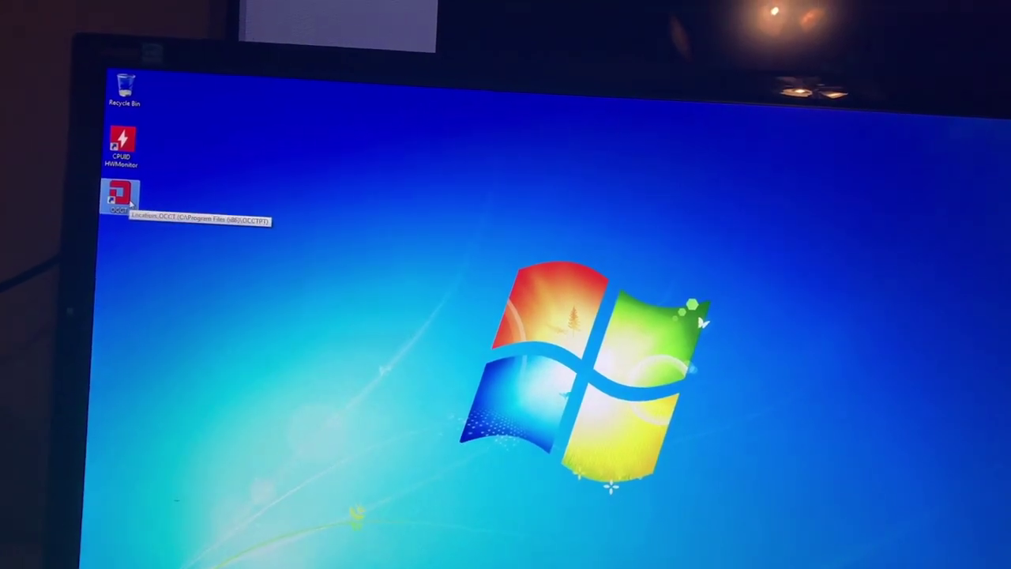
# Step: Launch OCCT from the desktop icon and close the donation request dialog
pyautogui.doubleClick(153, 210)
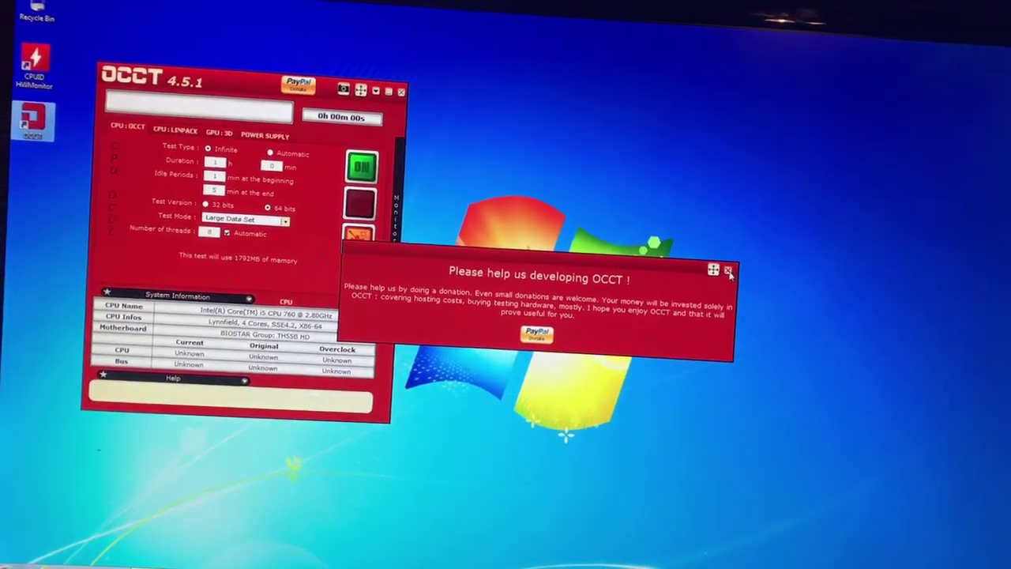
pyautogui.click(727, 271)
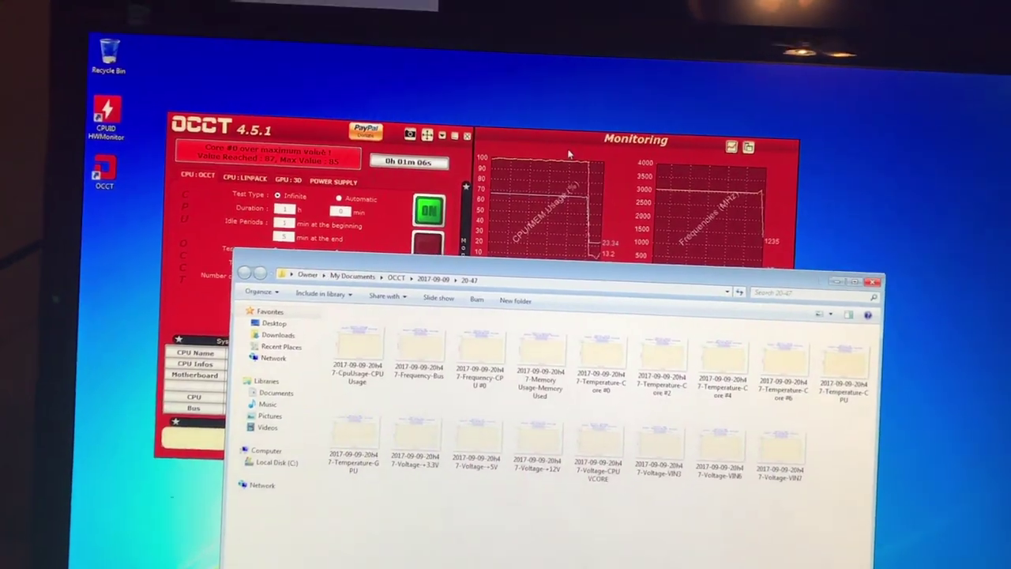
# Step: Close the Explorer window showing the saved result graphs
pyautogui.click(880, 275)
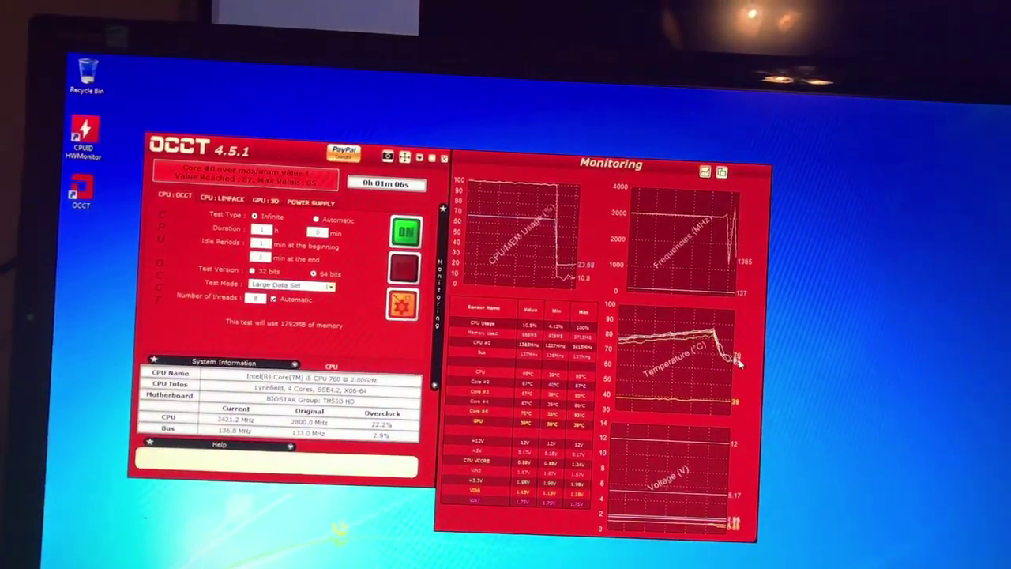